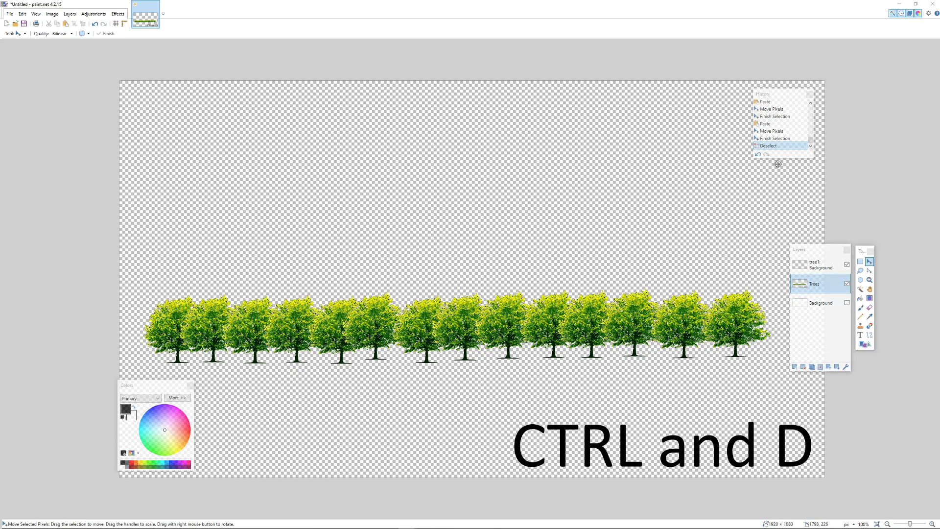
Enlarge the History panel downward to show more of the edit history.
{"action": "left_click_drag", "start_coordinate": [781, 158], "coordinate": [796, 341]}
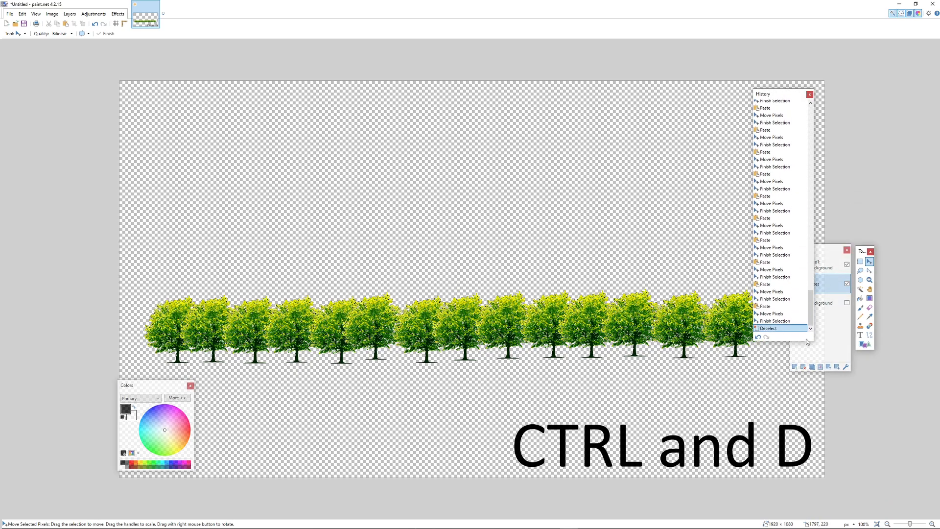
Step back in History past the Select All, Paste and layer visibility entries, restoring the white background.
{"action": "left_click", "coordinate": [781, 104]}
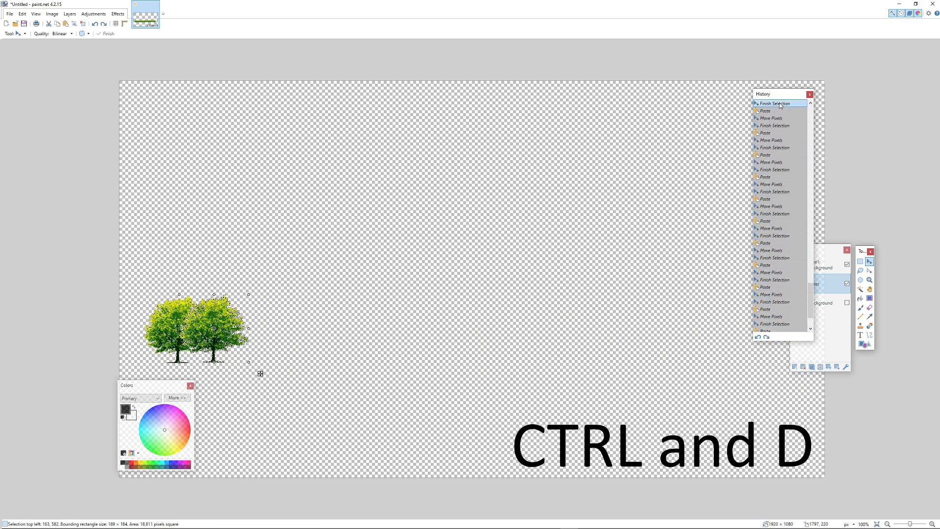
{"action": "scroll", "coordinate": [779, 193], "scroll_direction": "up", "scroll_amount": 6}
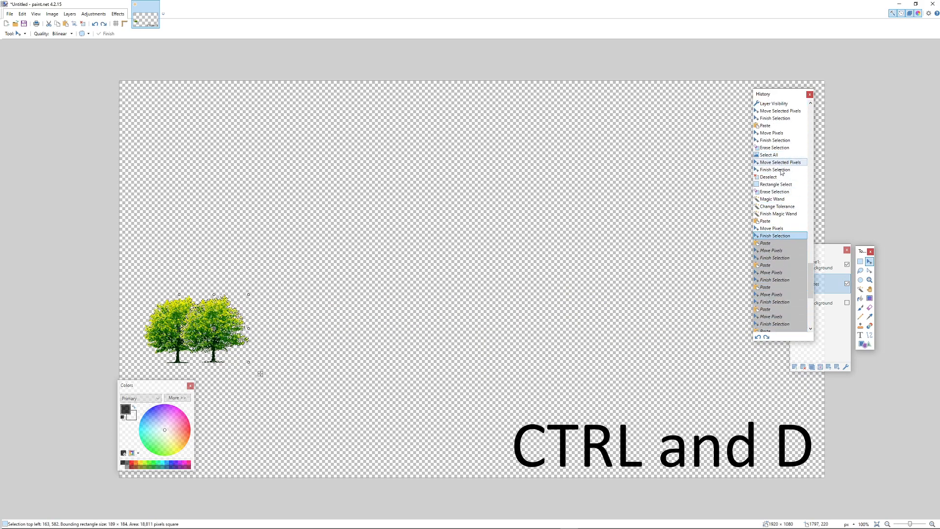
{"action": "left_click", "coordinate": [783, 155]}
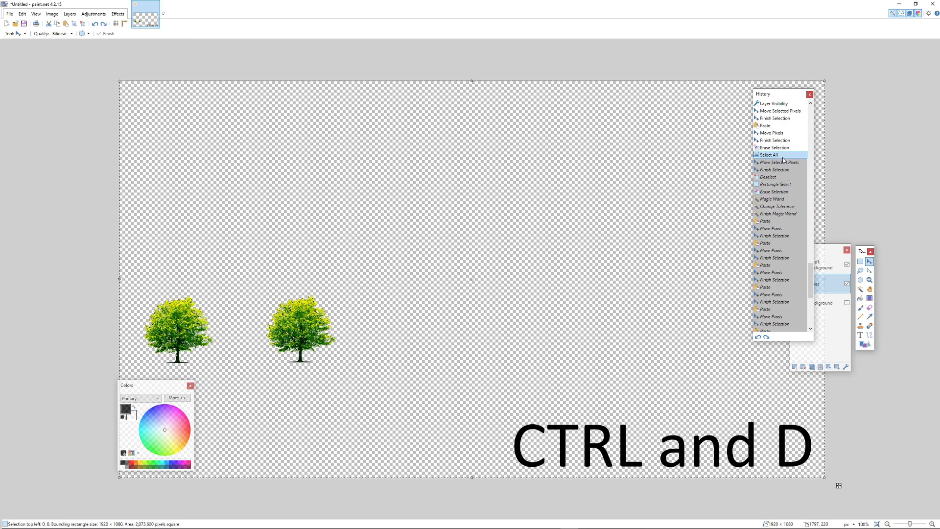
{"action": "left_click", "coordinate": [781, 125]}
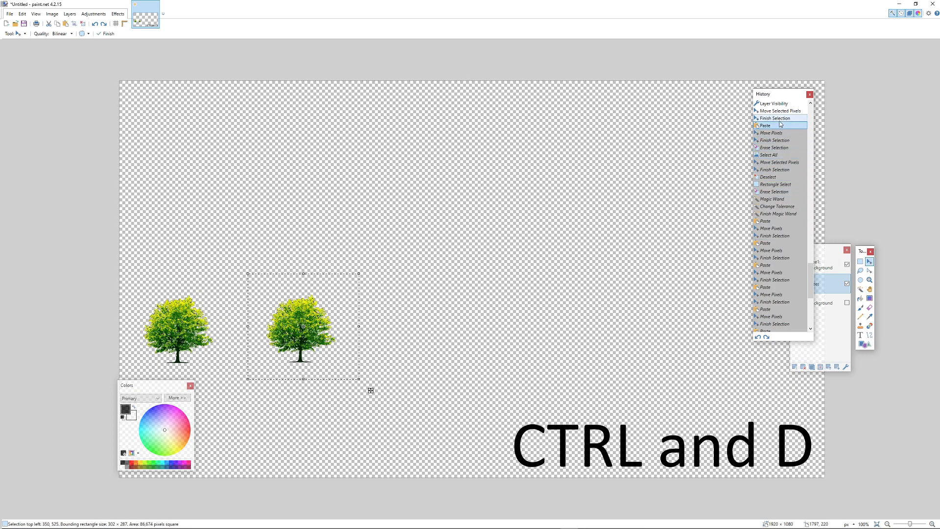
{"action": "scroll", "coordinate": [781, 147], "scroll_direction": "up", "scroll_amount": 3}
{"action": "left_click", "coordinate": [787, 170]}
{"action": "left_click", "coordinate": [784, 163]}
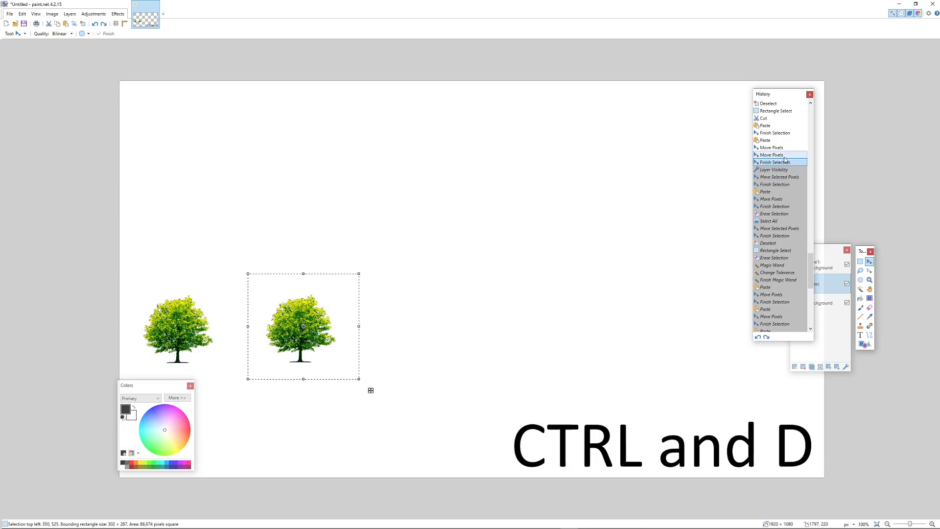
{"action": "left_click", "coordinate": [778, 155]}
{"action": "left_click", "coordinate": [774, 147]}
Undo further until the second tree disappears, reverting to the step where the tree was enlarged.
{"action": "left_click", "coordinate": [773, 139]}
{"action": "left_click", "coordinate": [773, 132]}
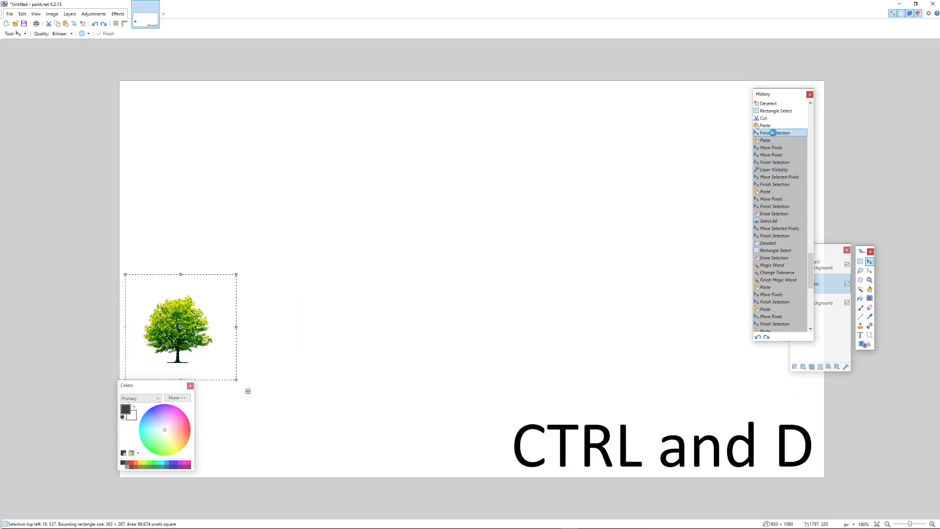
{"action": "left_click", "coordinate": [773, 126]}
{"action": "left_click", "coordinate": [772, 111]}
{"action": "scroll", "coordinate": [782, 185], "scroll_direction": "up", "scroll_amount": 3}
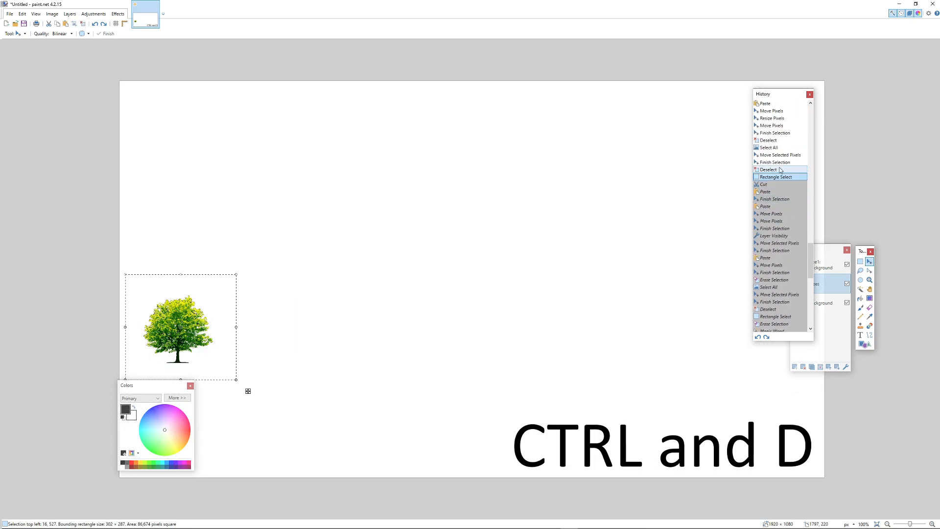
{"action": "left_click", "coordinate": [778, 148]}
{"action": "left_click", "coordinate": [777, 126]}
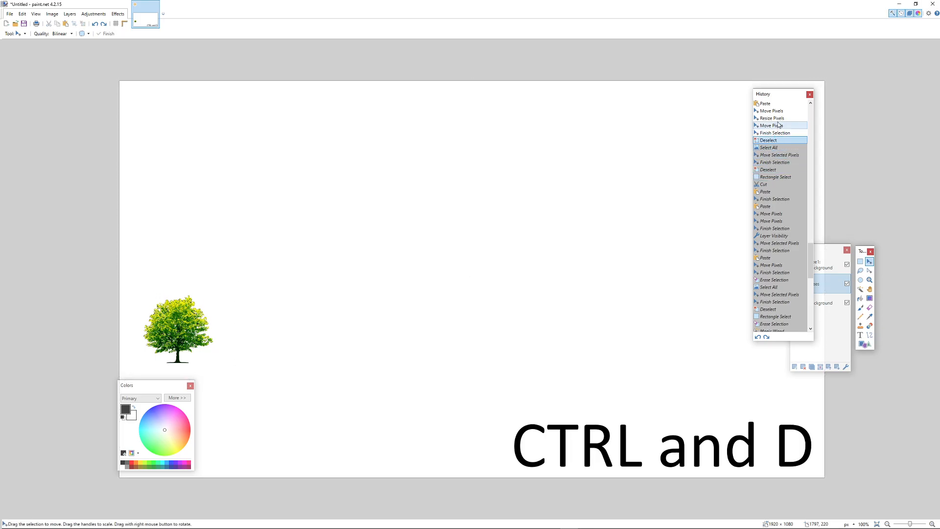
{"action": "left_click", "coordinate": [776, 118]}
{"action": "scroll", "coordinate": [777, 196], "scroll_direction": "up", "scroll_amount": 3}
Revert past the background erasing to an earlier Magic Wand selection on the large tree.
{"action": "left_click", "coordinate": [780, 163]}
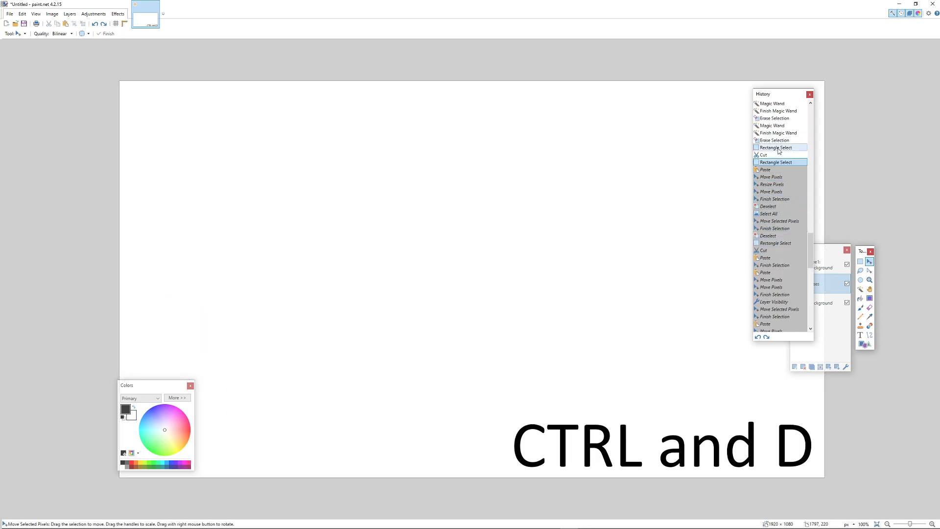
{"action": "left_click", "coordinate": [779, 148]}
{"action": "left_click", "coordinate": [778, 141]}
{"action": "left_click", "coordinate": [779, 133]}
{"action": "left_click", "coordinate": [777, 125]}
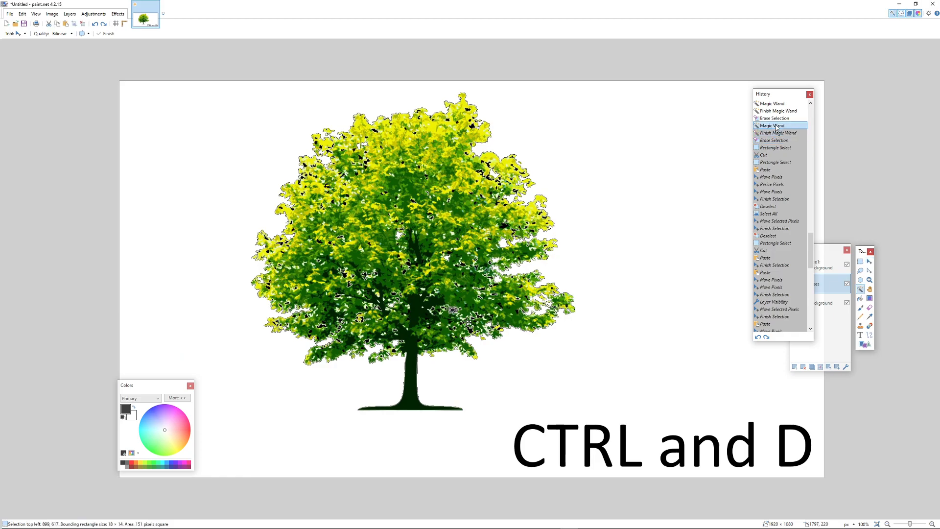
{"action": "left_click", "coordinate": [777, 118]}
{"action": "left_click", "coordinate": [777, 111]}
{"action": "scroll", "coordinate": [778, 112], "scroll_direction": "up", "scroll_amount": 3}
Undo three more Magic Wand erasing steps with Ctrl+Z, then redo one with Ctrl+Y.
{"action": "key", "text": "ctrl+z"}
{"action": "key", "text": "ctrl+z"}
{"action": "key", "text": "ctrl+z"}
{"action": "key", "text": "ctrl+z"}
{"action": "key", "text": "ctrl+z"}
{"action": "key", "text": "ctrl+z"}
{"action": "key", "text": "ctrl+z"}
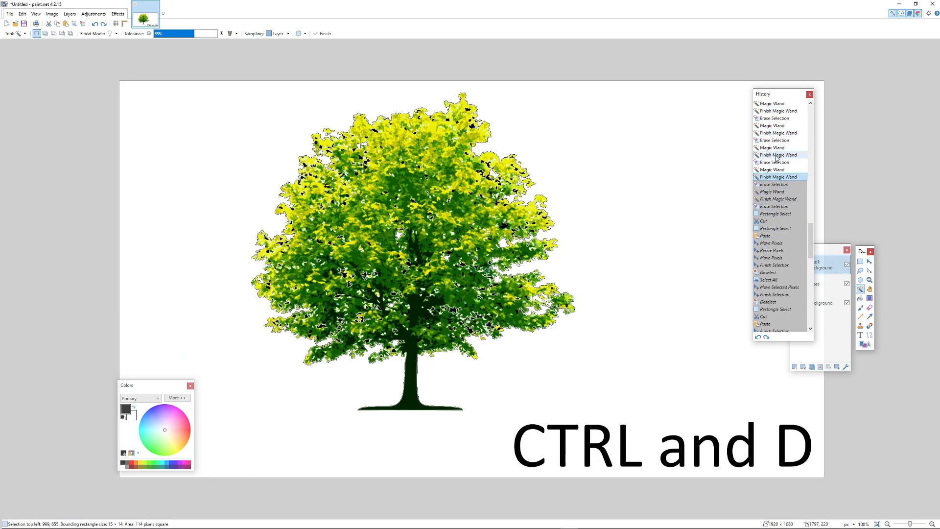
{"action": "key", "text": "ctrl+z"}
{"action": "key", "text": "ctrl+z"}
{"action": "key", "text": "ctrl+z"}
{"action": "key", "text": "ctrl+z"}
{"action": "key", "text": "ctrl+z"}
{"action": "key", "text": "ctrl+z"}
{"action": "key", "text": "ctrl+z"}
{"action": "key", "text": "ctrl+z"}
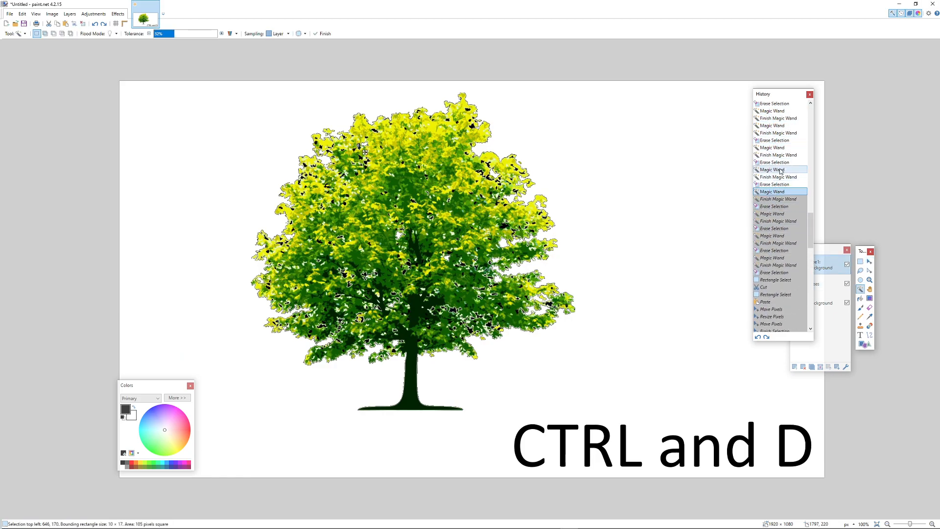
{"action": "key", "text": "ctrl+z"}
{"action": "key", "text": "ctrl+z"}
{"action": "key", "text": "ctrl+z"}
{"action": "key", "text": "ctrl+z"}
{"action": "key", "text": "ctrl+z"}
{"action": "key", "text": "ctrl+z"}
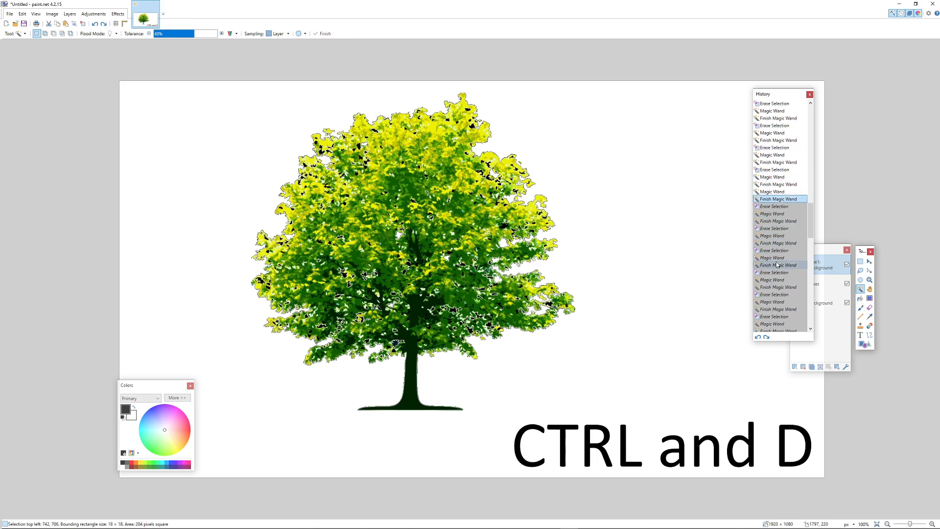
{"action": "key", "text": "ctrl+y"}
{"action": "key", "text": "ctrl+y"}
{"action": "key", "text": "ctrl+y"}
{"action": "key", "text": "ctrl+y"}
{"action": "key", "text": "ctrl+y"}
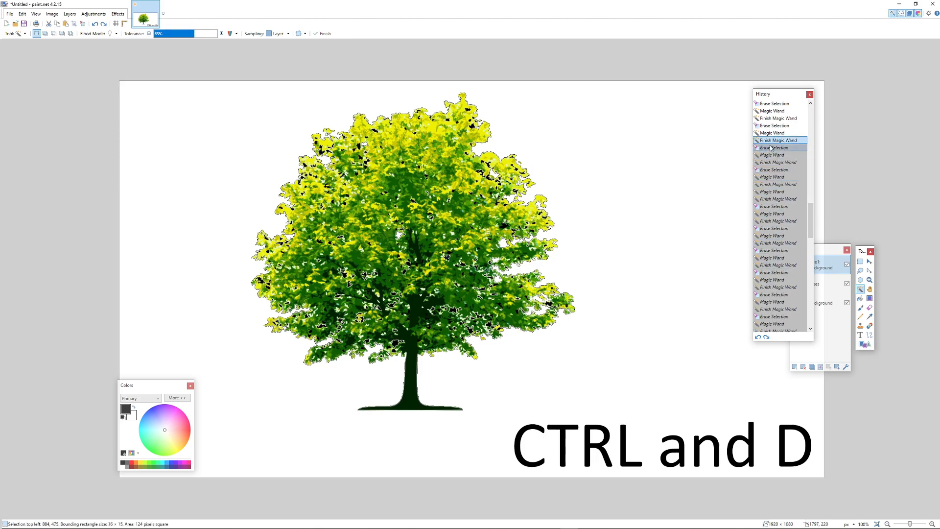
Step back through History until the erased patches return to an earlier Magic Wand selection.
{"action": "left_click", "coordinate": [778, 139]}
{"action": "scroll", "coordinate": [775, 160], "scroll_direction": "up", "scroll_amount": 3}
{"action": "left_click", "coordinate": [775, 148]}
{"action": "left_click", "coordinate": [774, 133]}
{"action": "scroll", "coordinate": [776, 171], "scroll_direction": "up", "scroll_amount": 3}
{"action": "left_click", "coordinate": [778, 140]}
{"action": "scroll", "coordinate": [778, 171], "scroll_direction": "up", "scroll_amount": 3}
{"action": "left_click", "coordinate": [775, 134]}
{"action": "scroll", "coordinate": [777, 162], "scroll_direction": "up", "scroll_amount": 3}
Revert past the tolerance change and Select All to the tree on black in the deselected state.
{"action": "left_click", "coordinate": [779, 184]}
{"action": "left_click", "coordinate": [782, 170]}
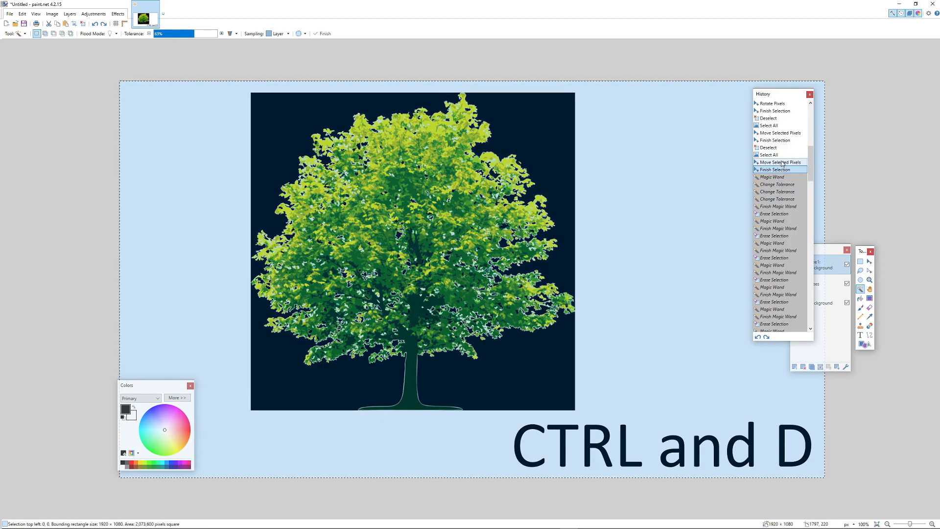
{"action": "left_click", "coordinate": [780, 140]}
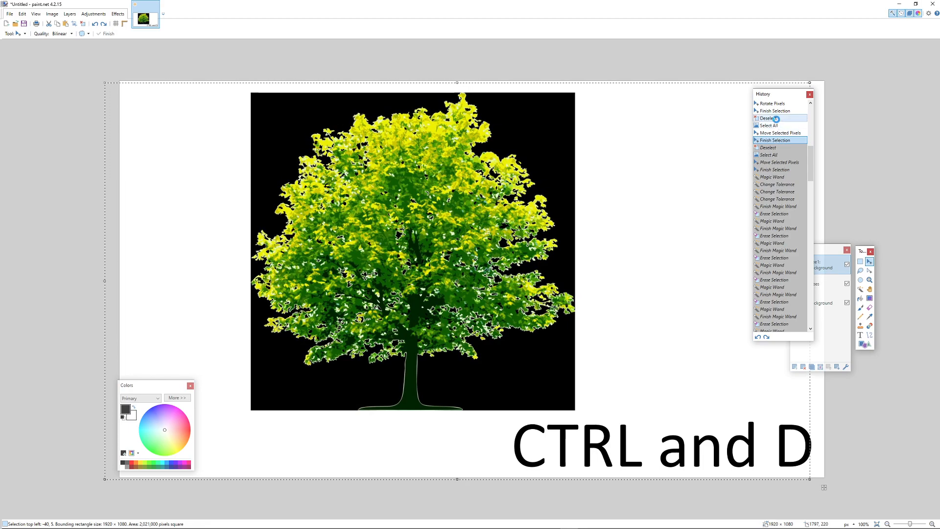
{"action": "left_click", "coordinate": [777, 120]}
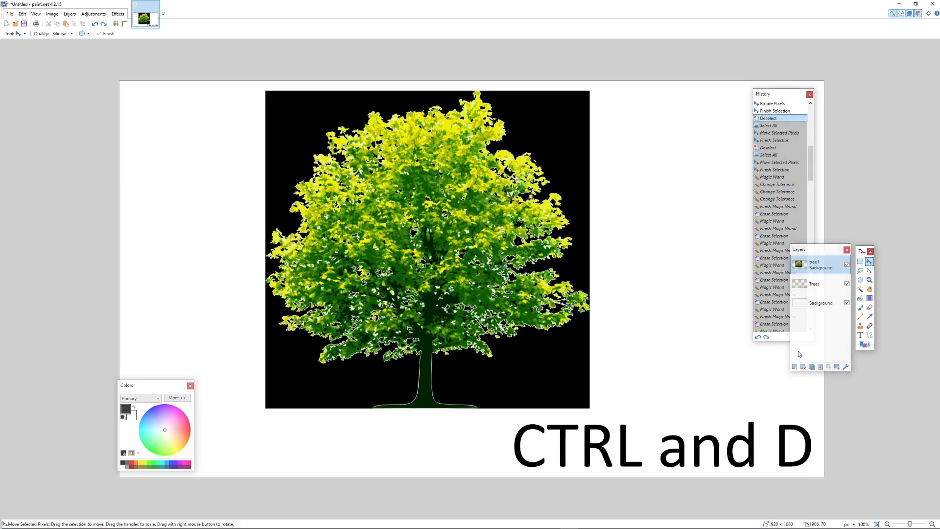
Shrink the History panel, clear the selection with Ctrl+A then Ctrl+D, and move Tools beside the tree.
{"action": "left_click_drag", "start_coordinate": [781, 343], "coordinate": [780, 157]}
{"action": "key", "text": "ctrl+a"}
{"action": "left_click", "coordinate": [847, 151]}
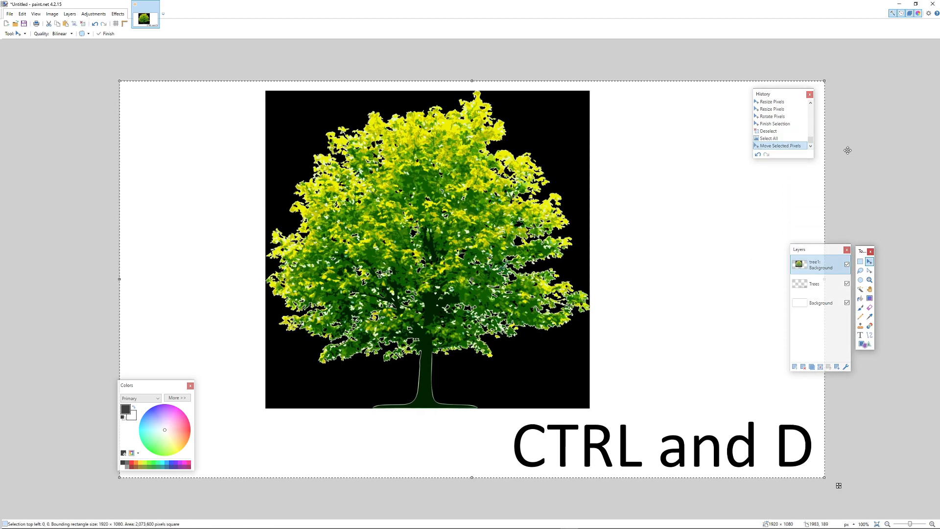
{"action": "key", "text": "ctrl+d"}
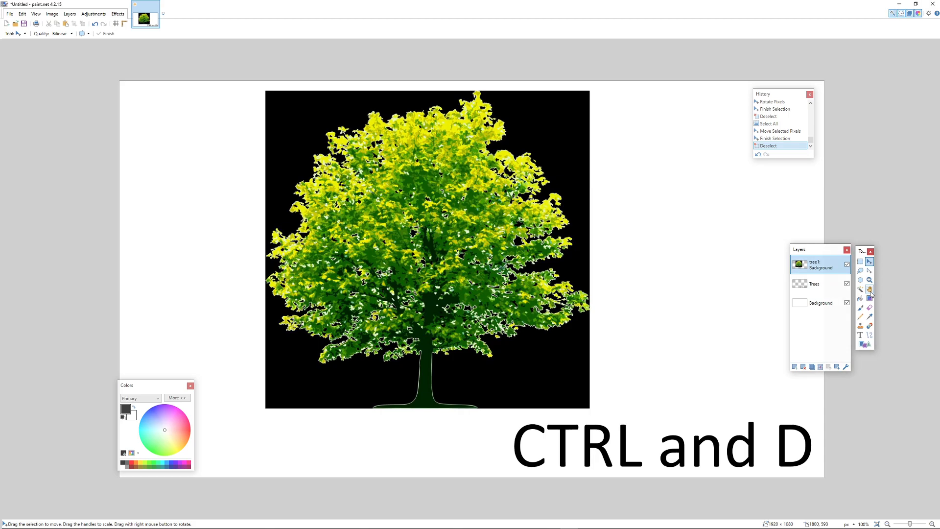
{"action": "left_click_drag", "start_coordinate": [859, 251], "coordinate": [607, 200]}
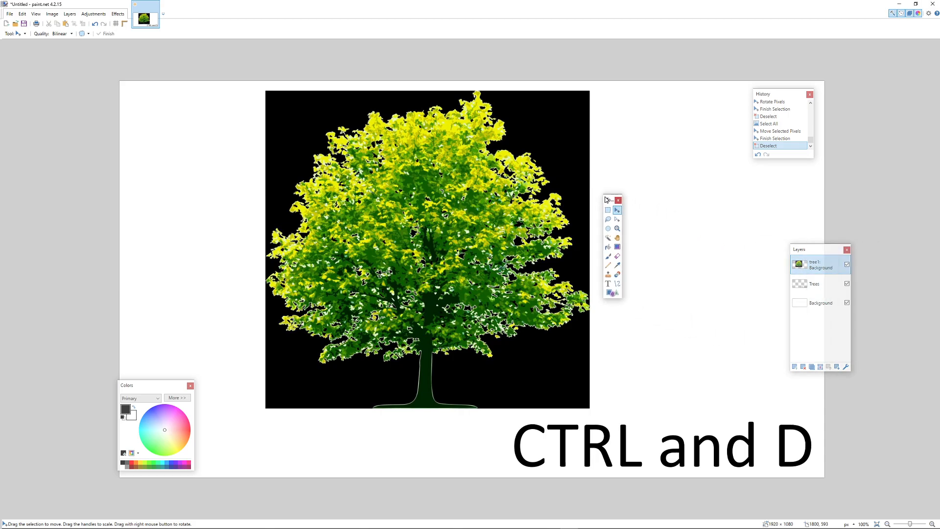
Switch from Ellipse Select to the Magic Wand tool.
{"action": "left_click", "coordinate": [608, 228]}
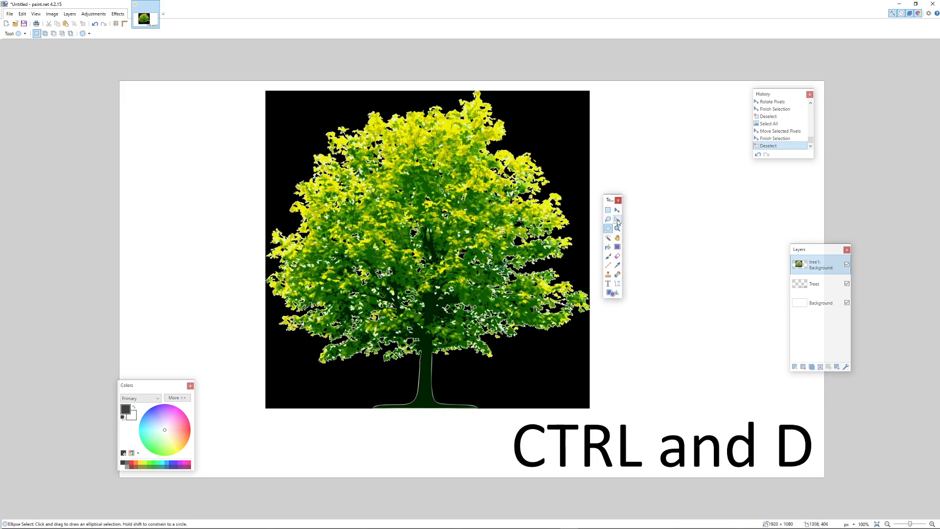
{"action": "left_click", "coordinate": [610, 240]}
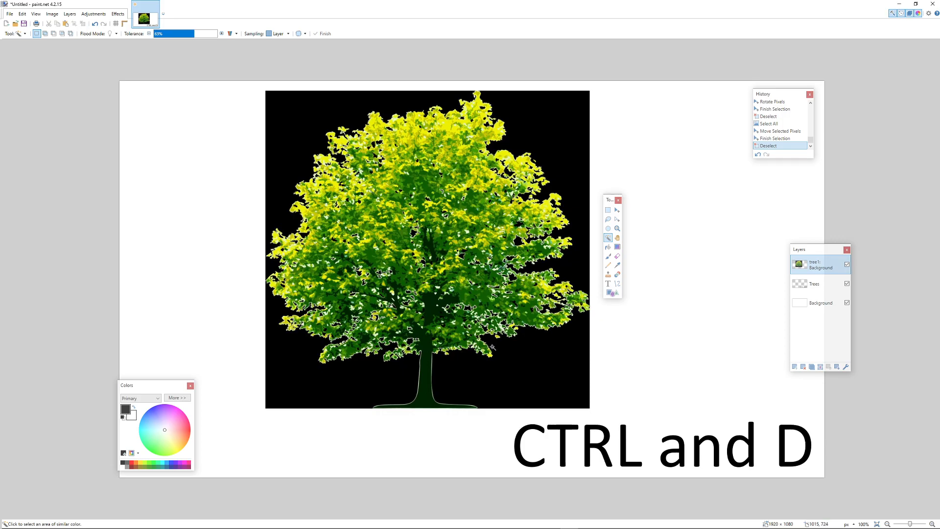
{"action": "left_click", "coordinate": [539, 366]}
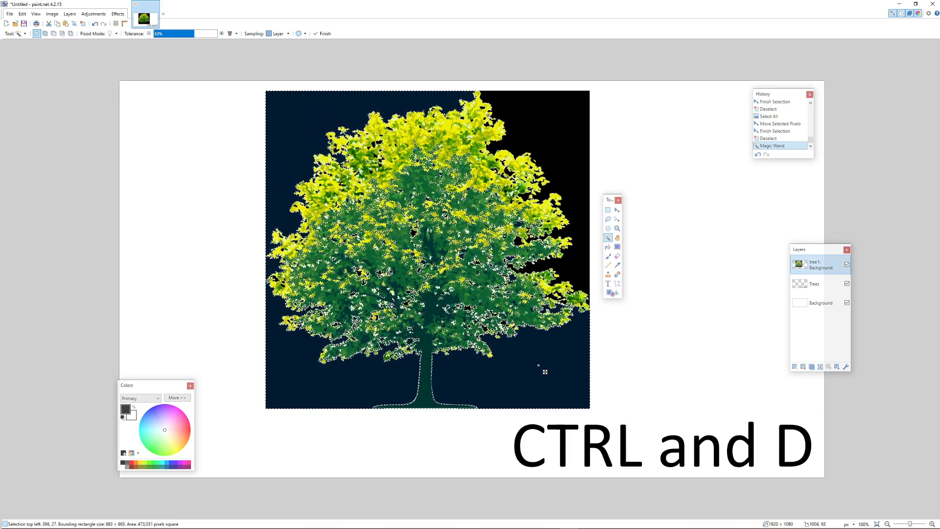
{"action": "left_click", "coordinate": [534, 119]}
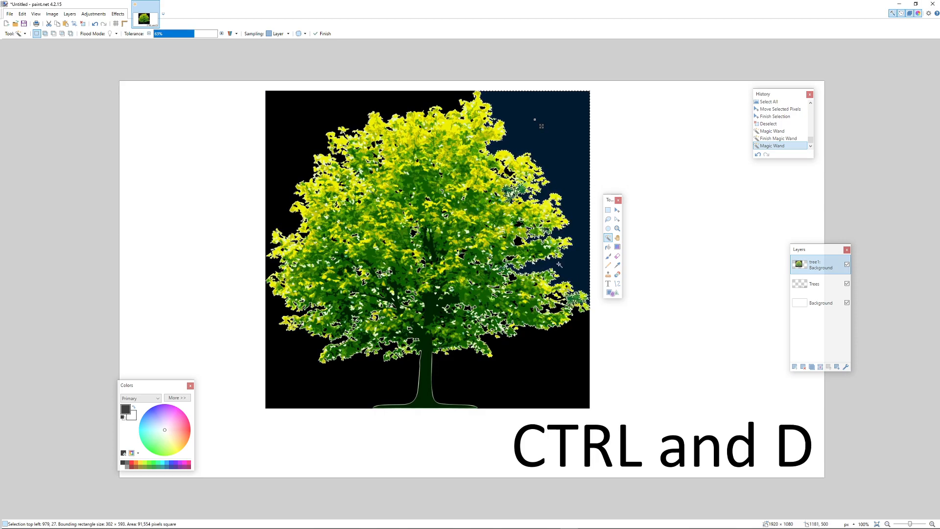
{"action": "key", "text": "Delete"}
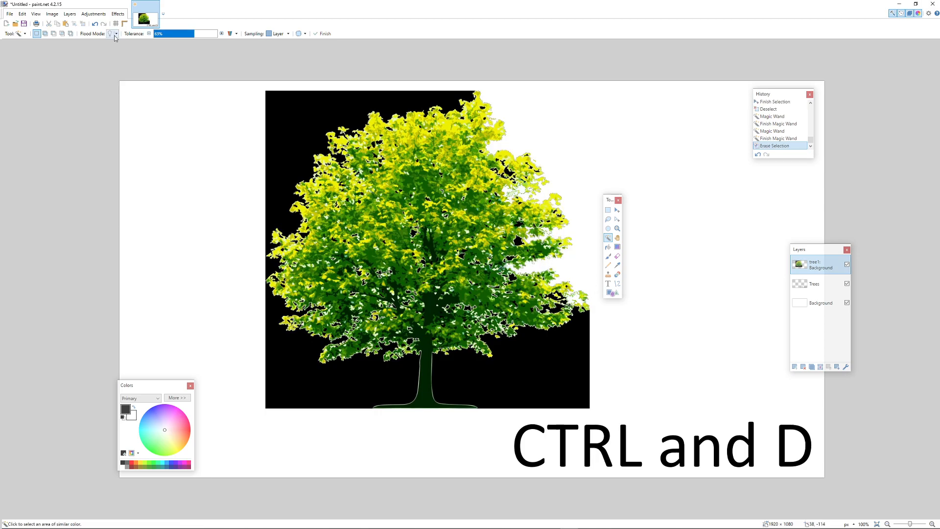
{"action": "left_click", "coordinate": [97, 25]}
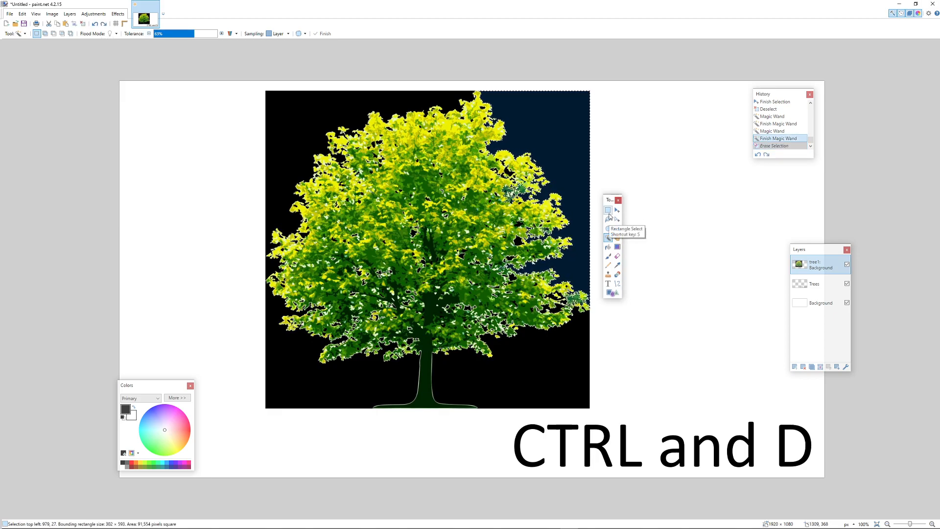
{"action": "key", "text": "ctrl+d"}
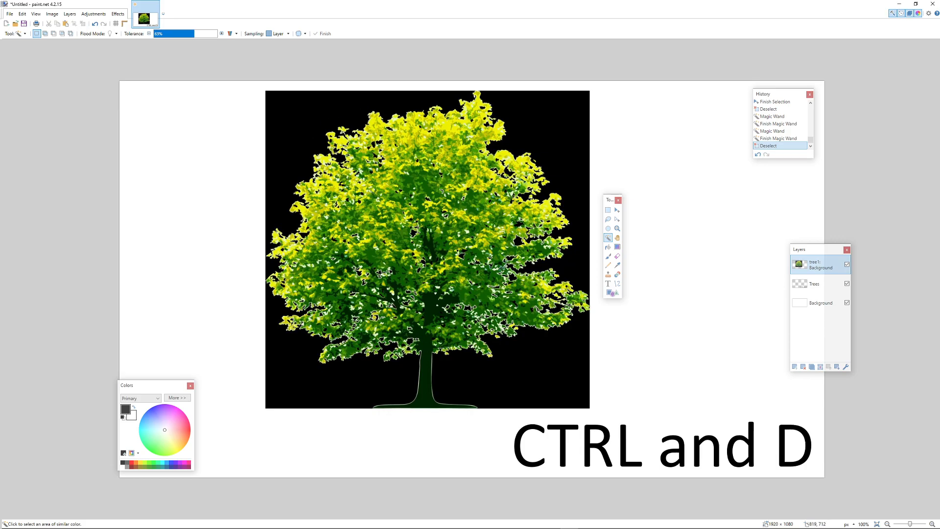
{"action": "left_click", "coordinate": [533, 375]}
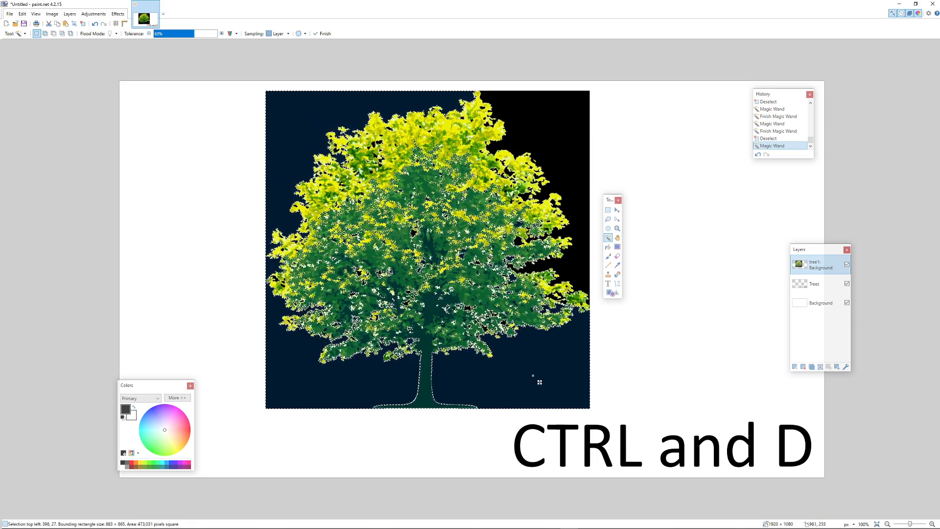
Undo a first erase and lower the Magic Wand tolerance to 26% so dark leaves are spared.
{"action": "key", "text": "Delete"}
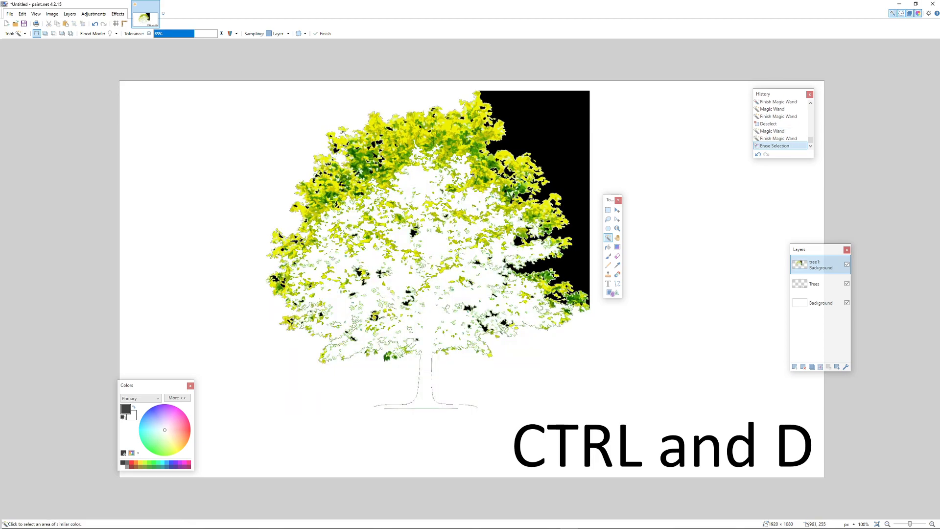
{"action": "left_click", "coordinate": [781, 131]}
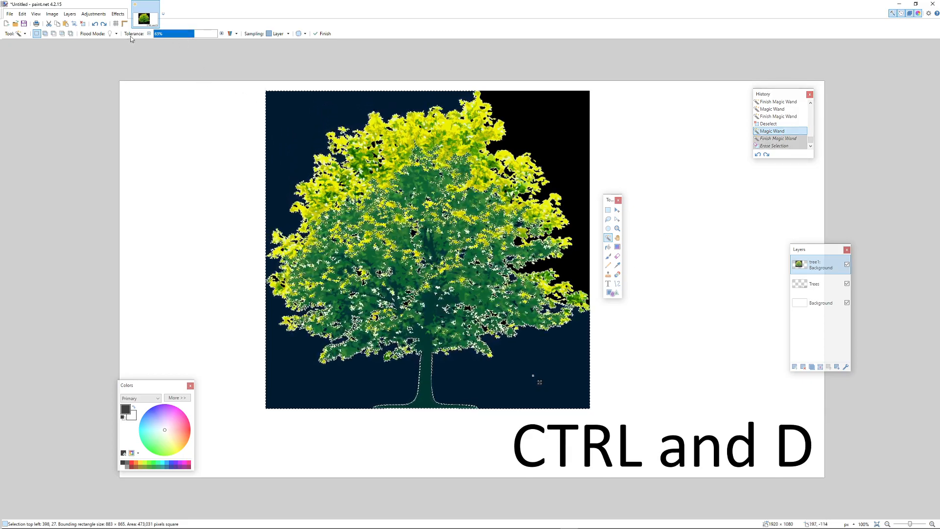
{"action": "mouse_move", "coordinate": [192, 38]}
{"action": "left_mouse_down"}
{"action": "mouse_move", "coordinate": [175, 38]}
{"action": "mouse_move", "coordinate": [201, 38]}
{"action": "left_mouse_up"}
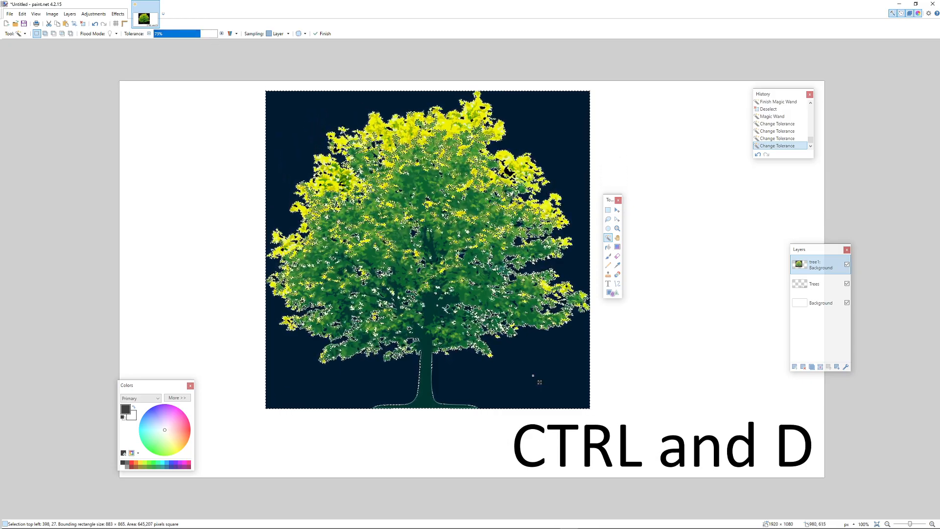
{"action": "left_click_drag", "start_coordinate": [191, 38], "coordinate": [167, 38]}
Erase the lower-right, lower-left, upper-left and upper-right black background and the black patch at the tree's right edge.
{"action": "key", "text": "Delete"}
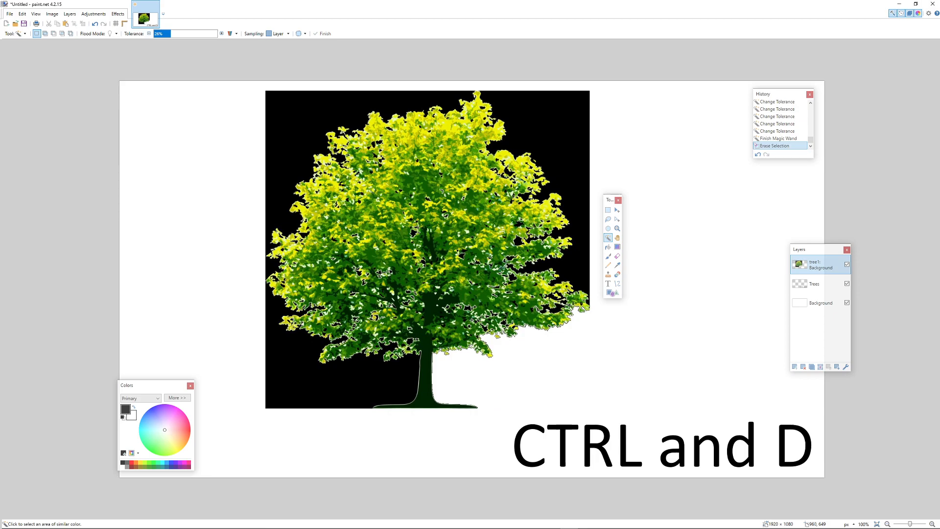
{"action": "left_click", "coordinate": [370, 388]}
{"action": "key", "text": "Delete"}
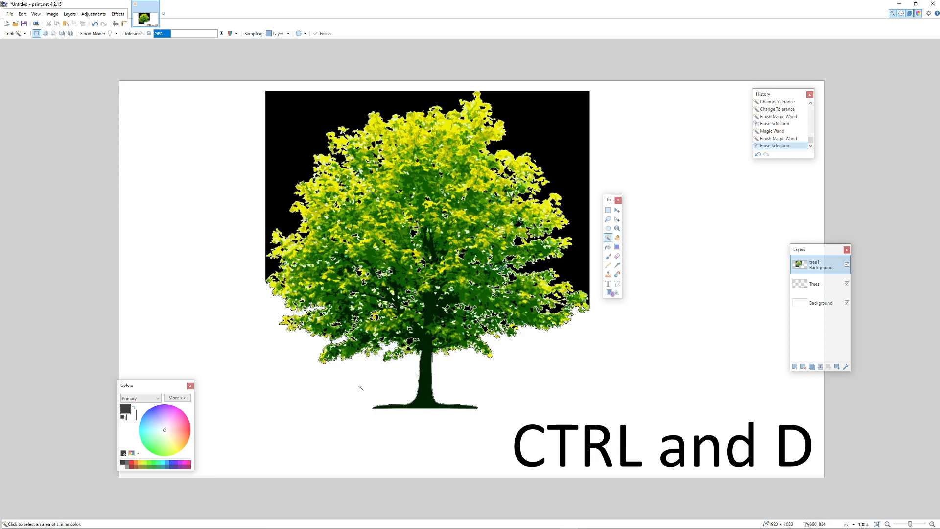
{"action": "left_click", "coordinate": [279, 140]}
{"action": "key", "text": "Delete"}
{"action": "left_click", "coordinate": [522, 149]}
{"action": "key", "text": "Delete"}
{"action": "key", "text": "ctrl+d"}
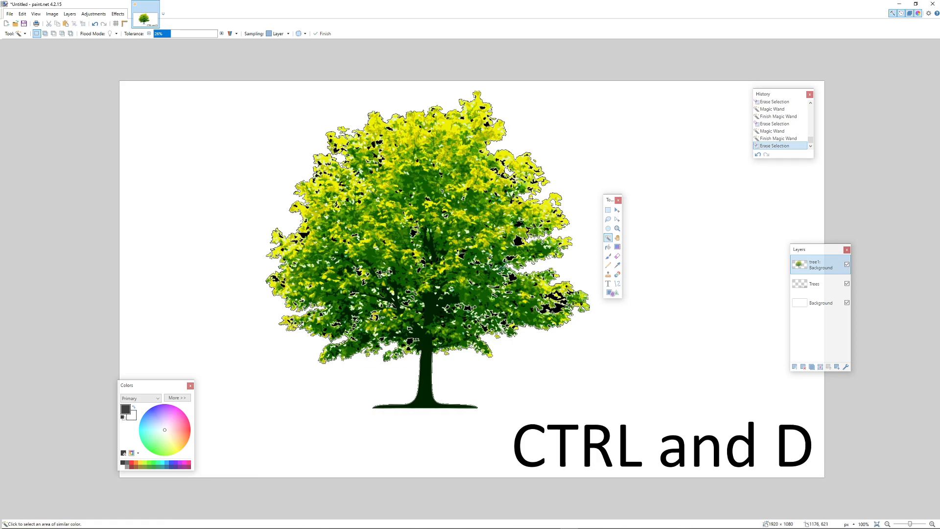
{"action": "left_click", "coordinate": [554, 297]}
{"action": "key", "text": "Delete"}
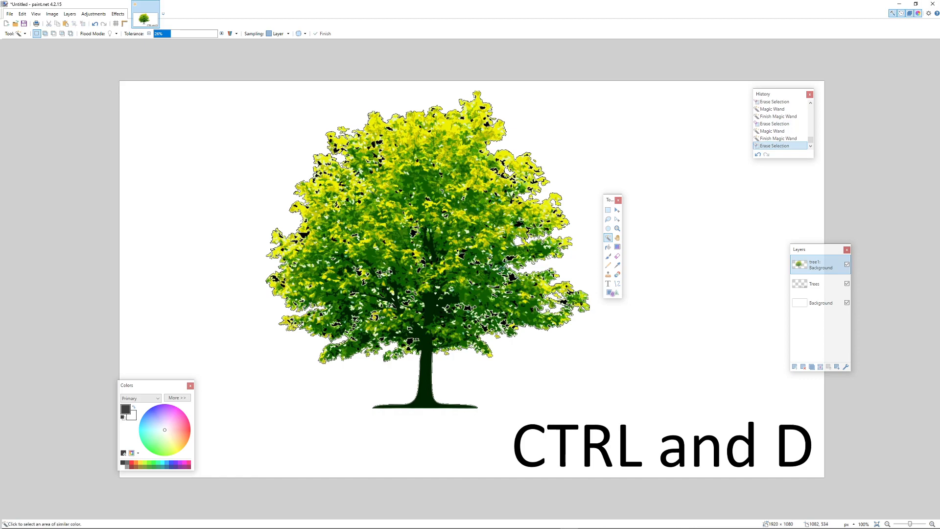